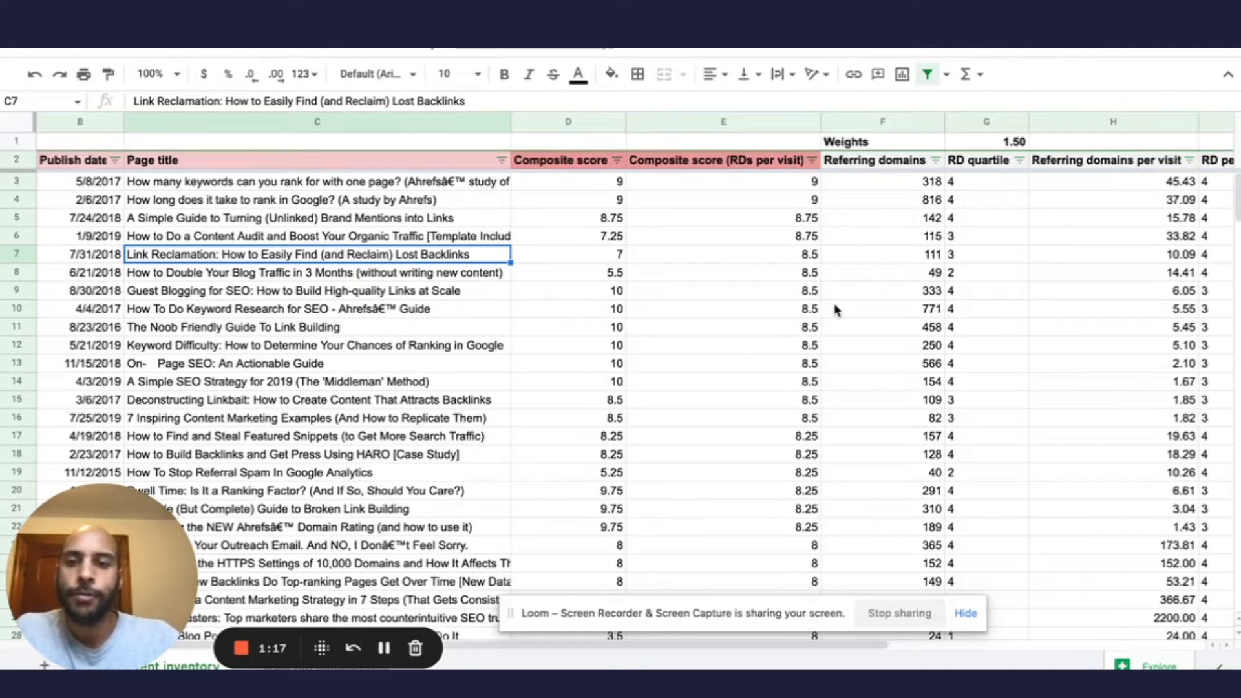
# Examine the content inventory's URL, composite score, share and traffic columns, including the referring domains per visit formula and referring domain values.
pyautogui.hscroll(-3, 538, 305)
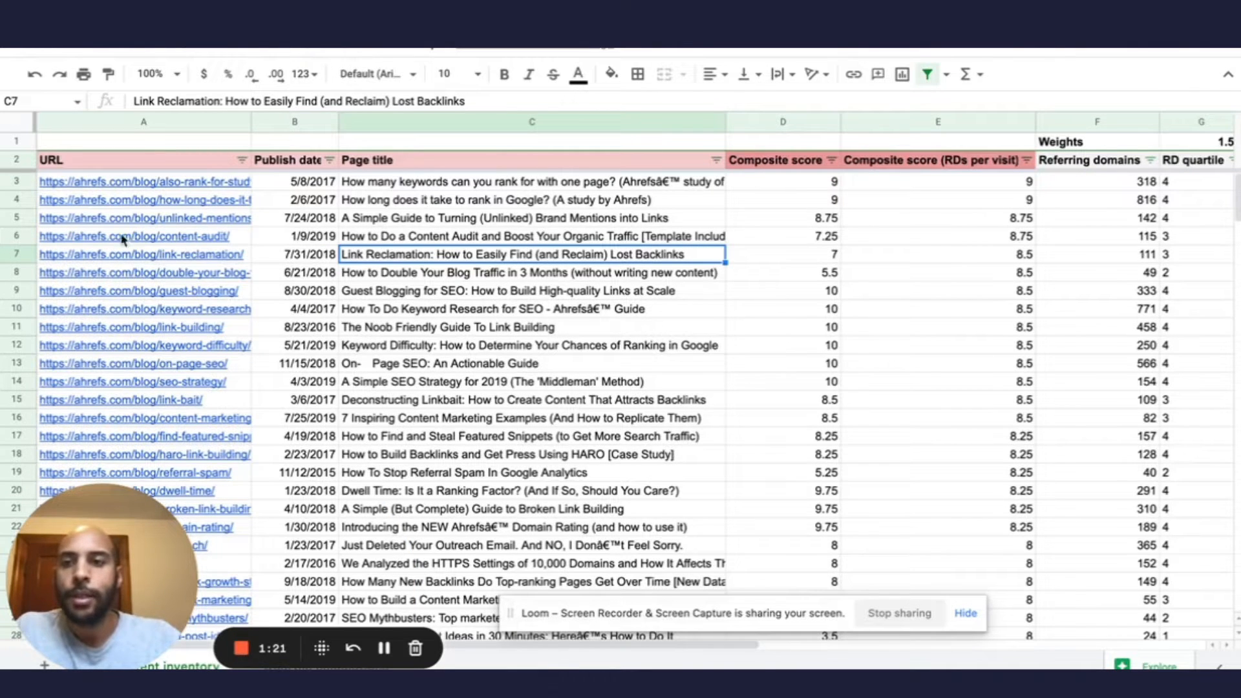
pyautogui.moveTo(126, 219)
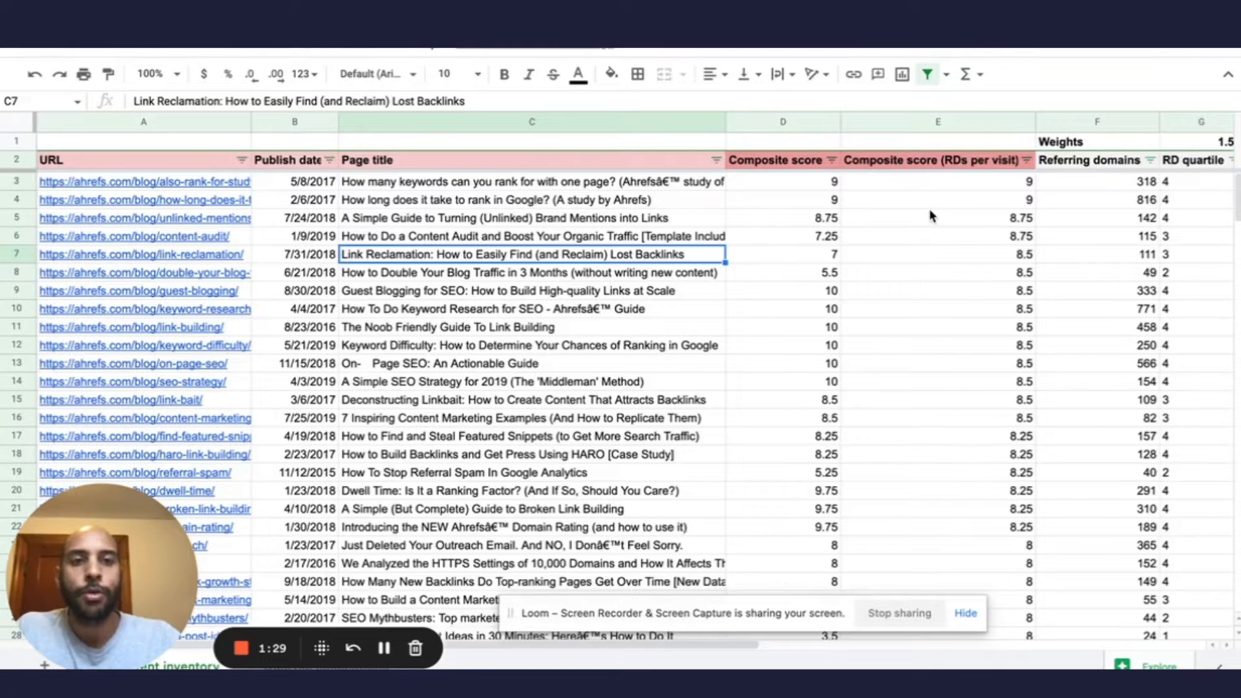
pyautogui.hscroll(5, 929, 209)
pyautogui.hscroll(4, 930, 216)
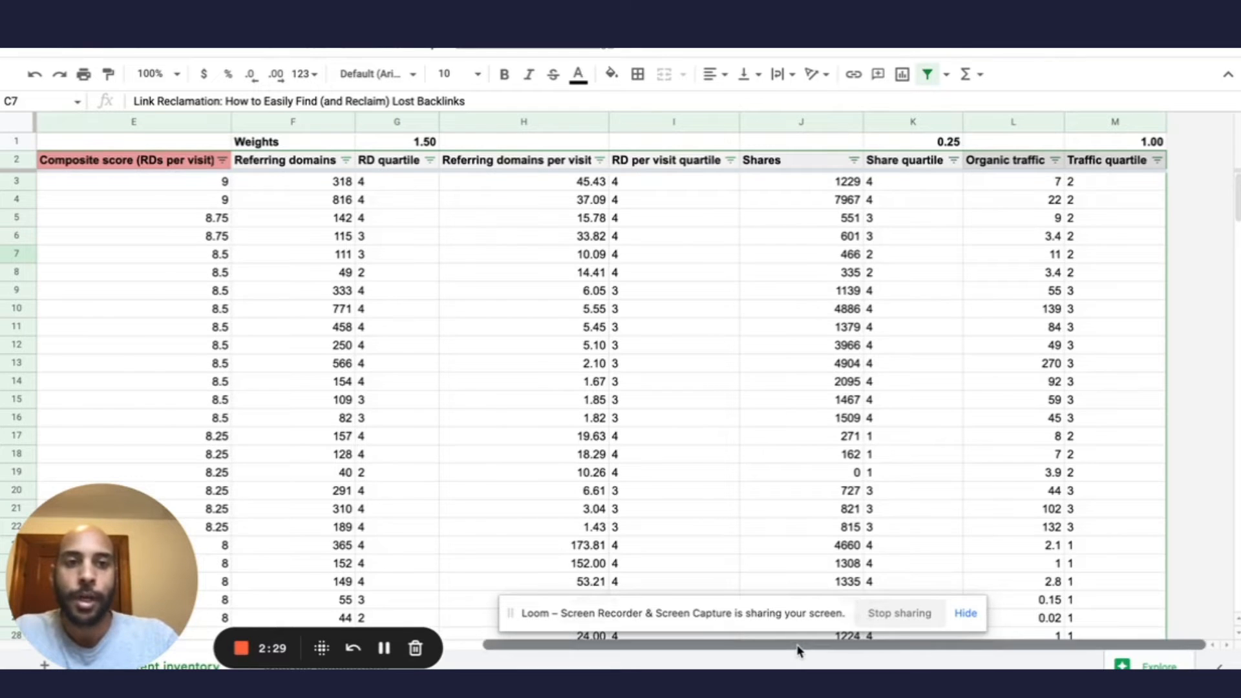
pyautogui.moveTo(799, 651); pyautogui.dragTo(646, 656)
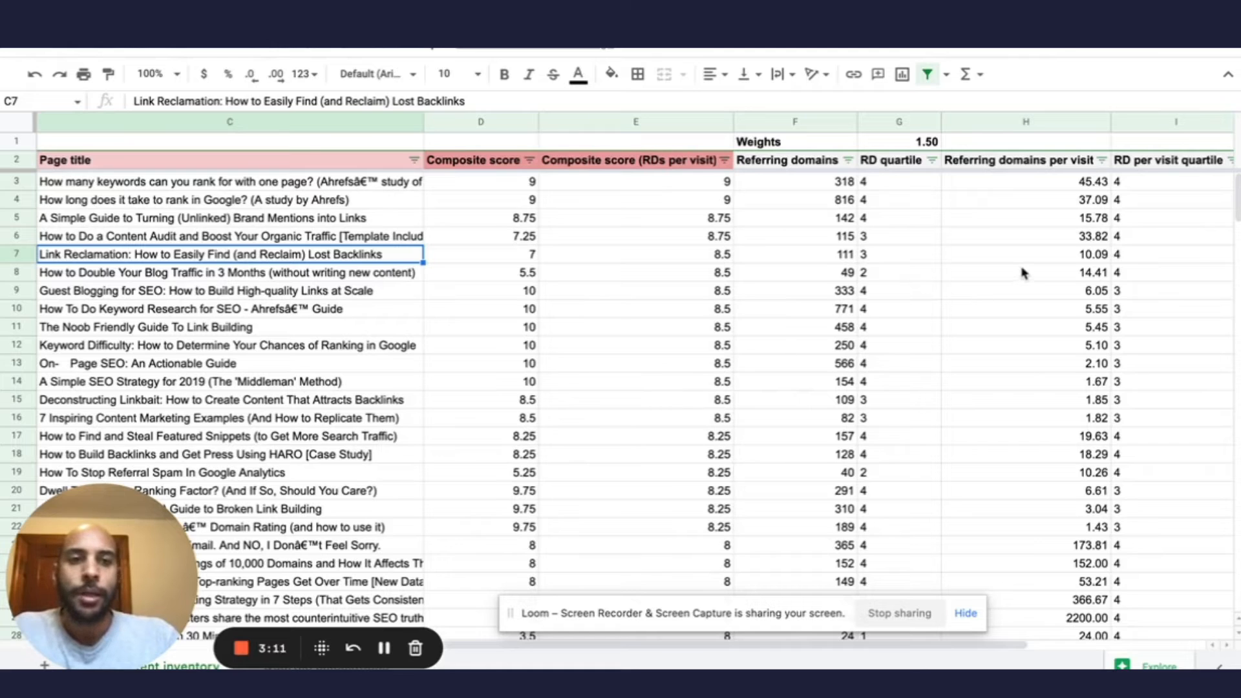
pyautogui.click(1002, 290)
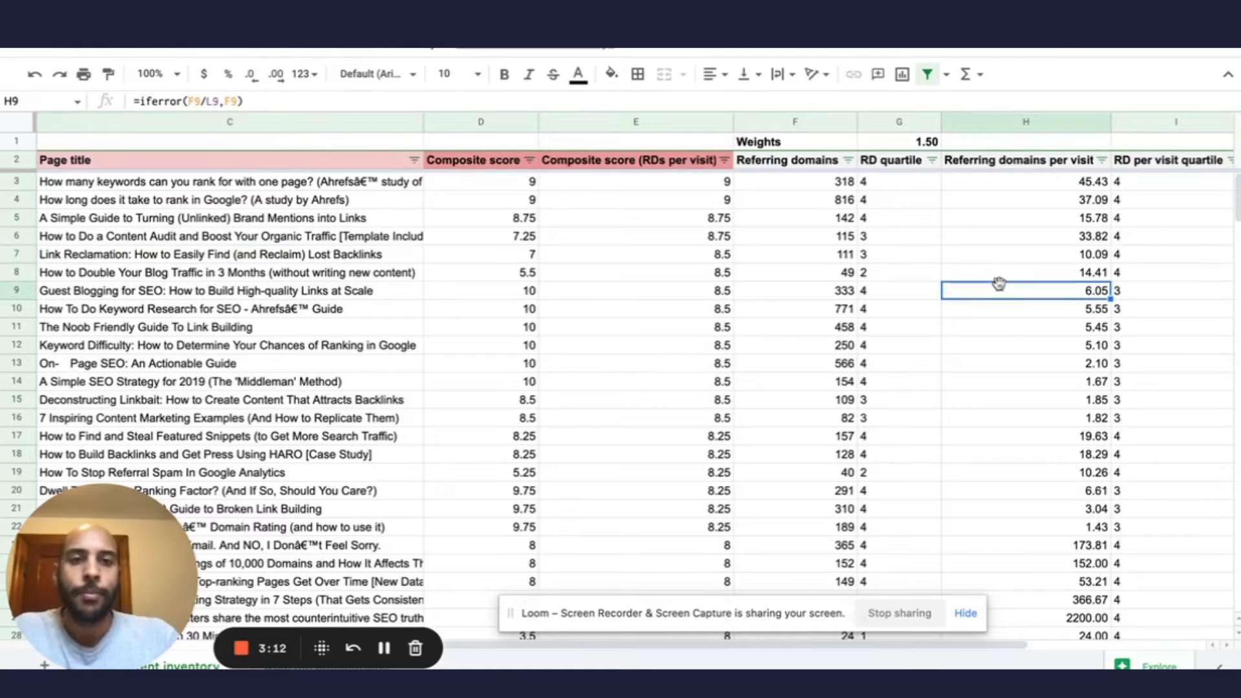
pyautogui.click(803, 276)
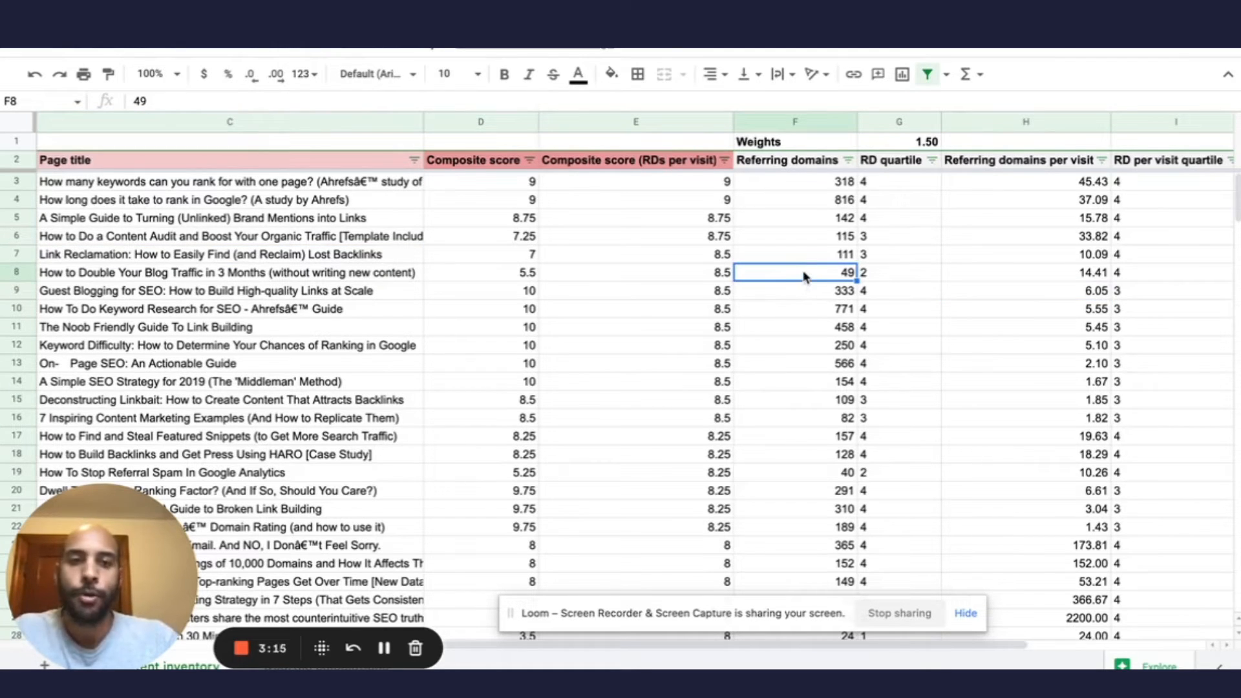
pyautogui.click(812, 202)
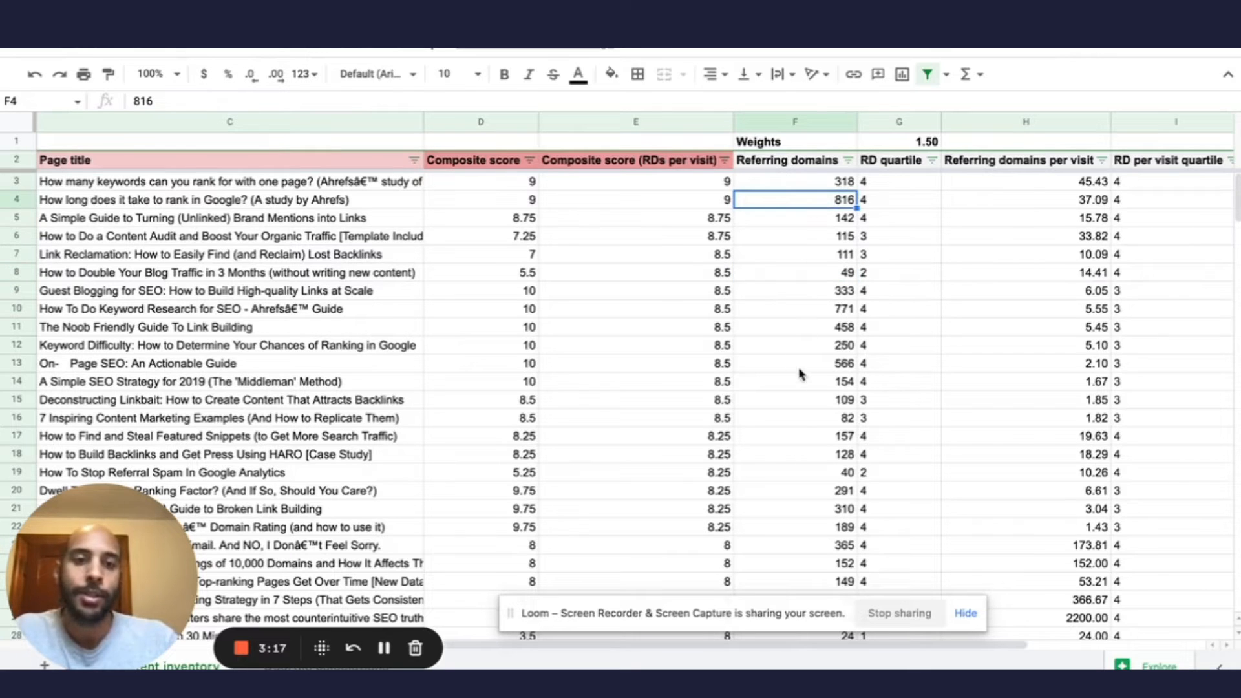
pyautogui.click(800, 421)
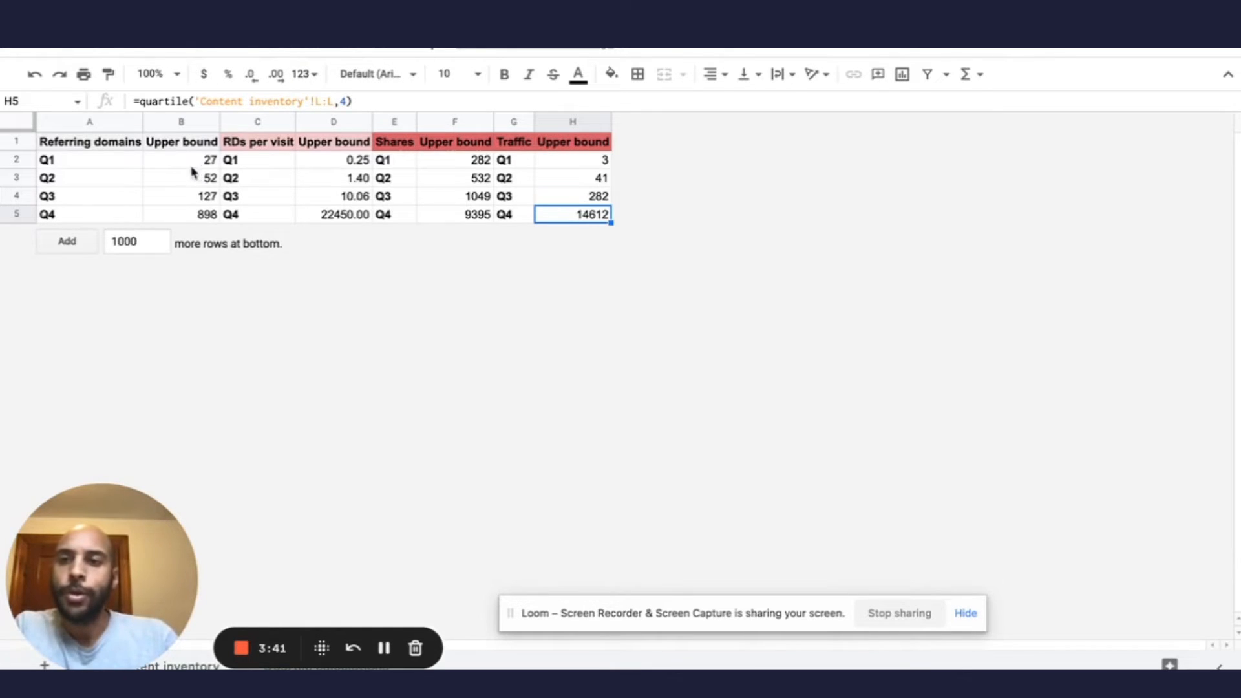
# Inspect the quartile upper-bound formulas for referring domains, shares and traffic in the quartile calculations sheet.
pyautogui.click(97, 145)
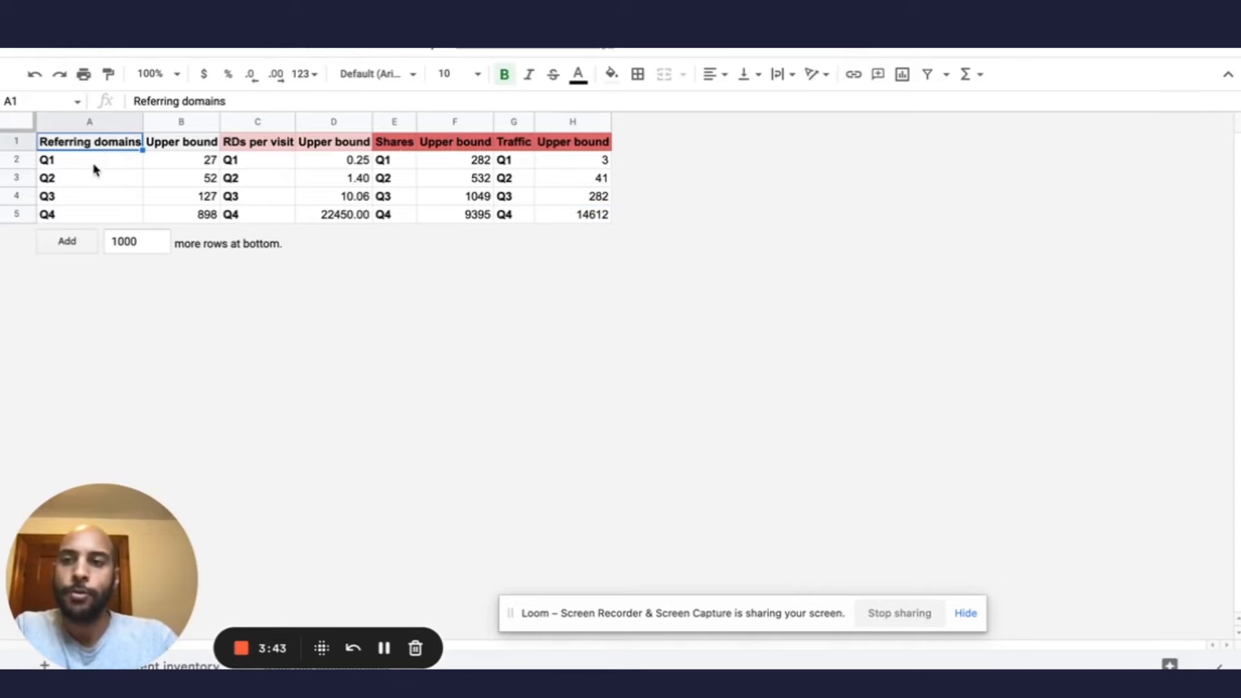
pyautogui.click(94, 165)
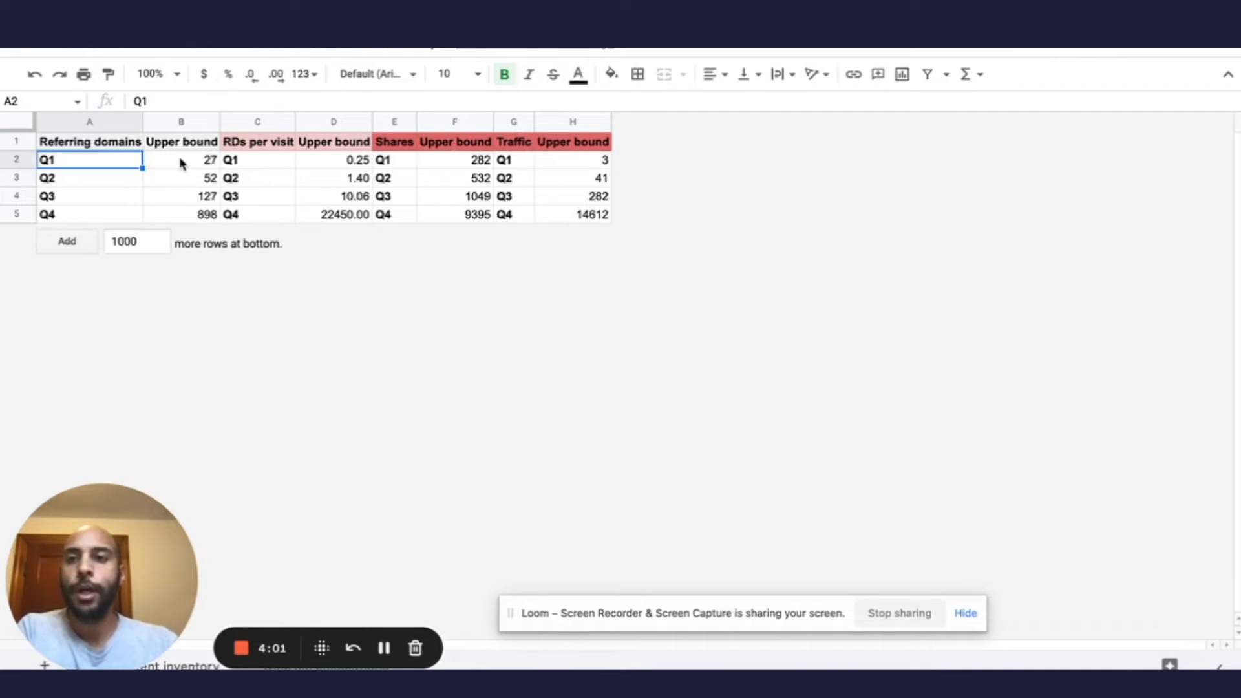
pyautogui.click(181, 160)
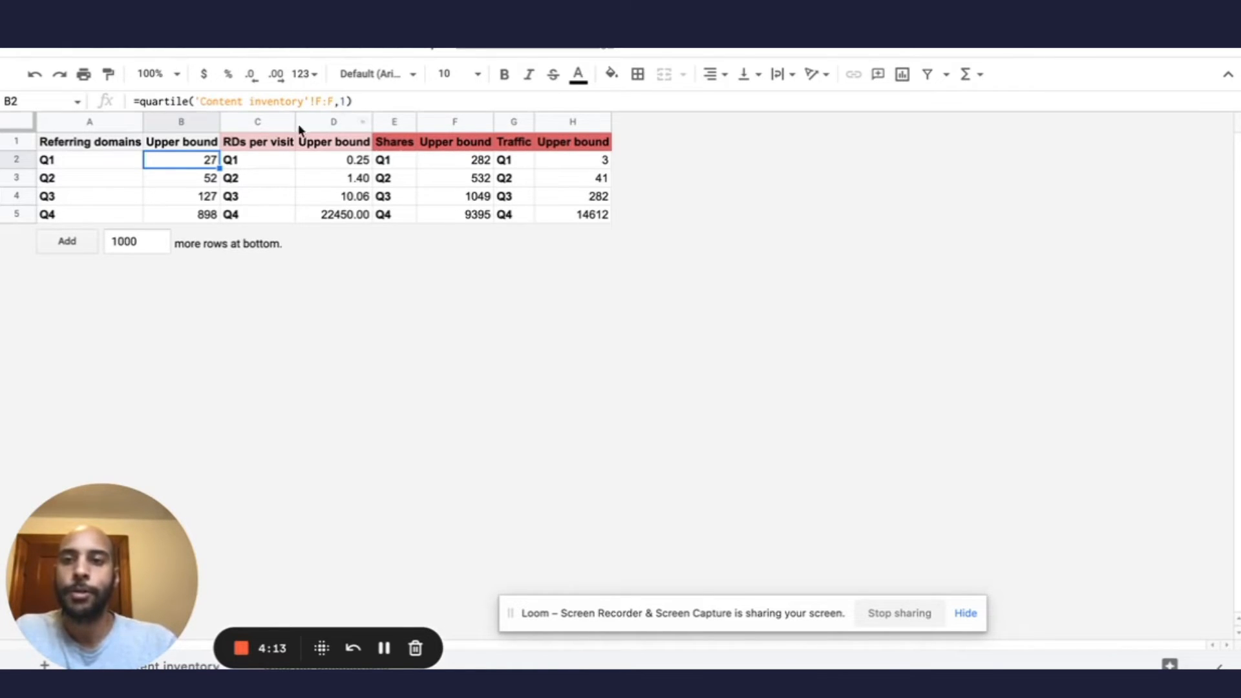
pyautogui.click(197, 184)
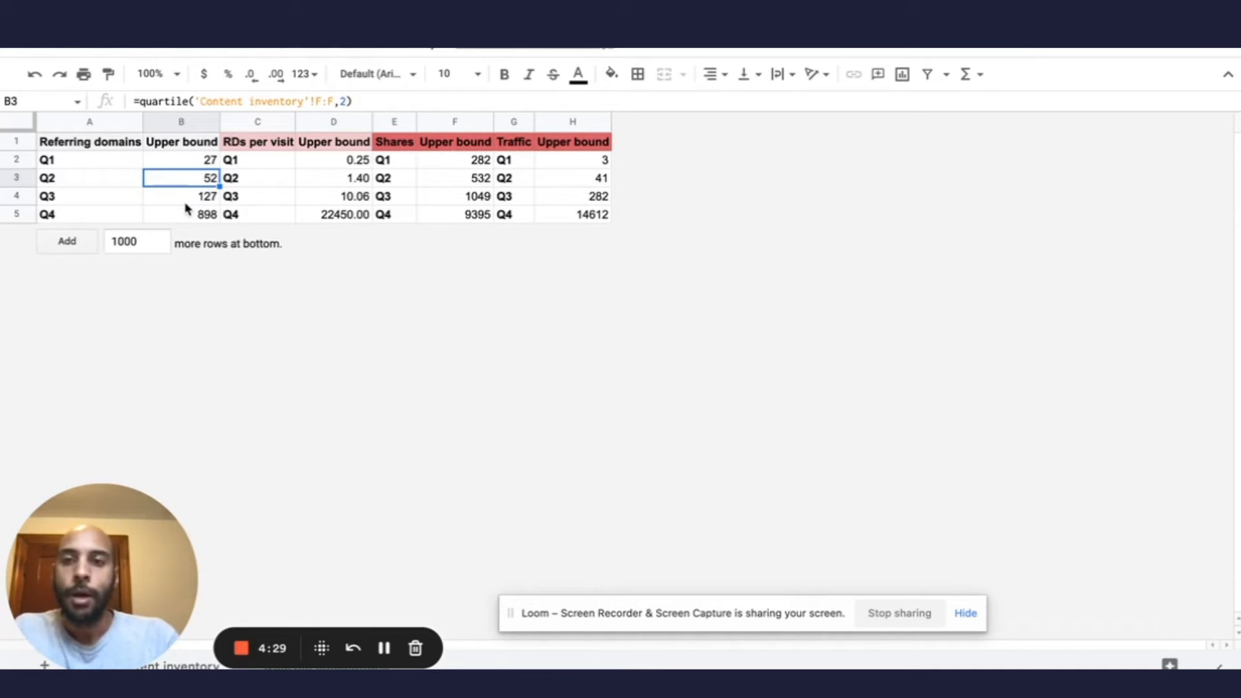
pyautogui.click(459, 185)
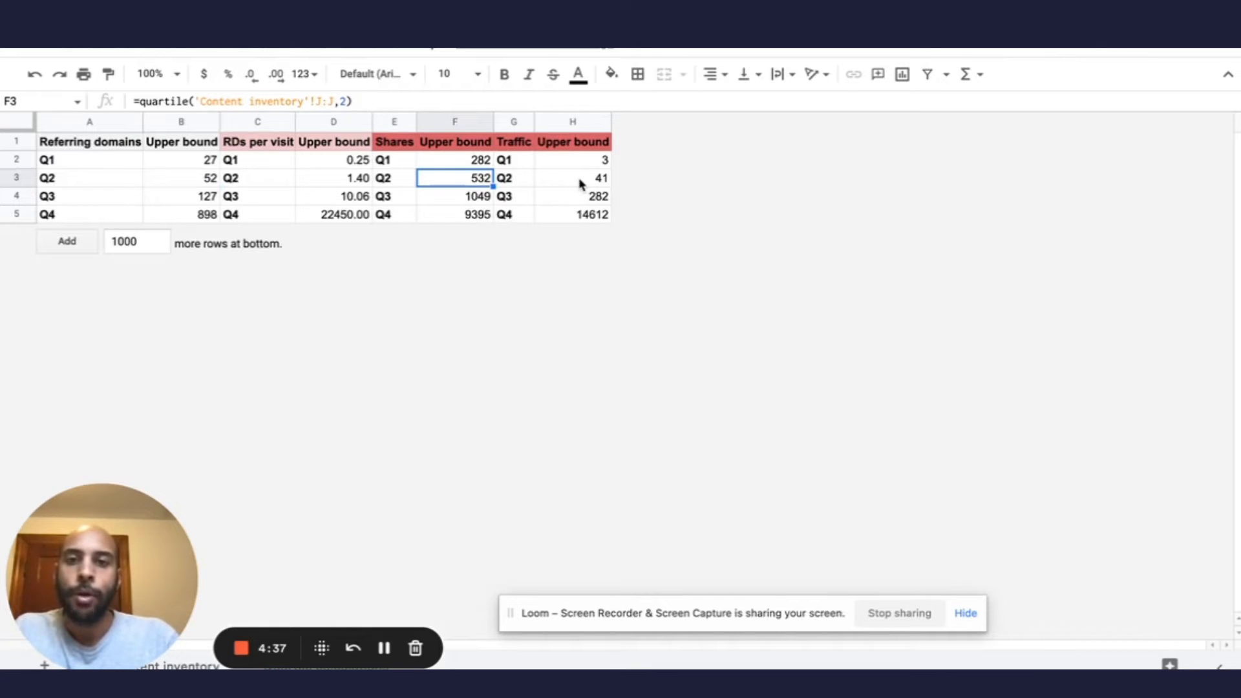
pyautogui.moveTo(448, 186); pyautogui.dragTo(569, 183)
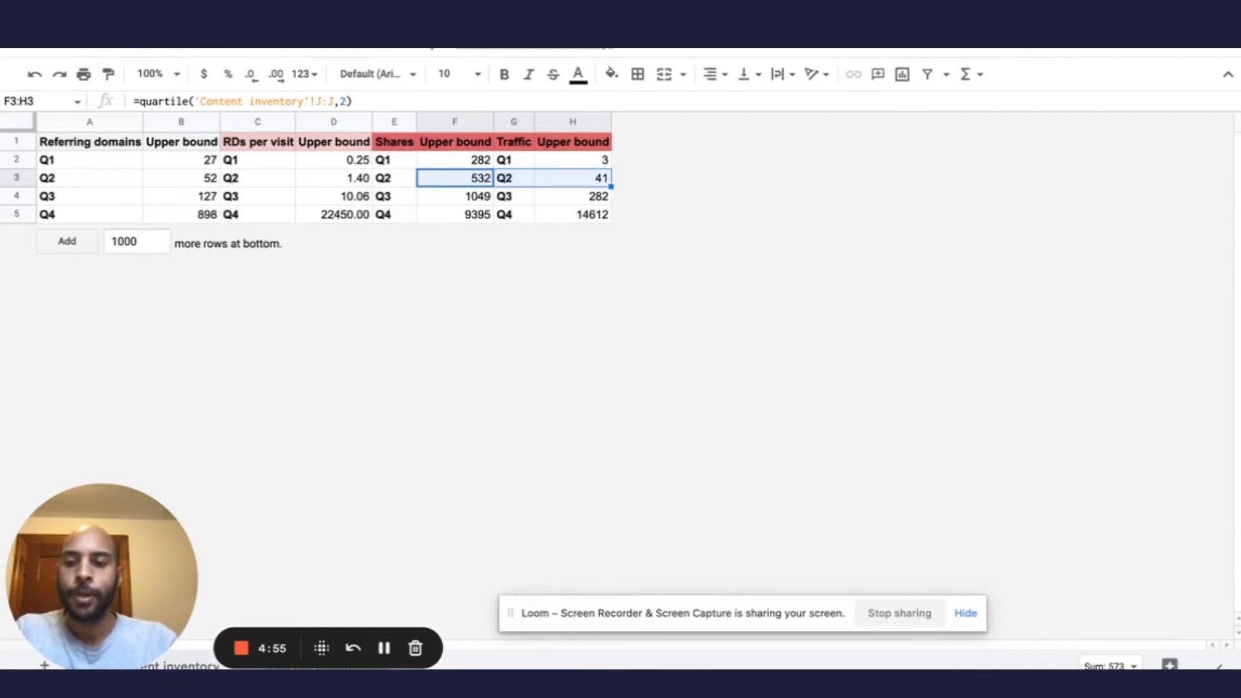
# Return to the Content inventory sheet and examine the Guest Blogging for SEO row across its quartile columns.
pyautogui.click(209, 665)
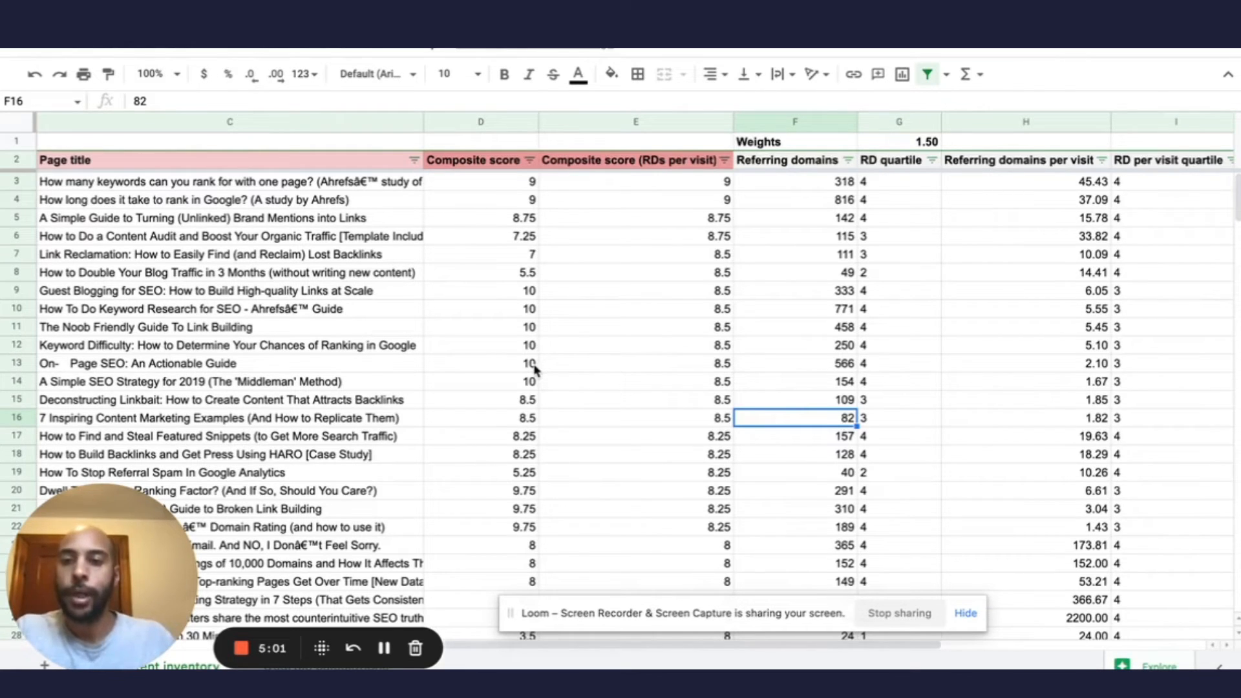
pyautogui.click(17, 295)
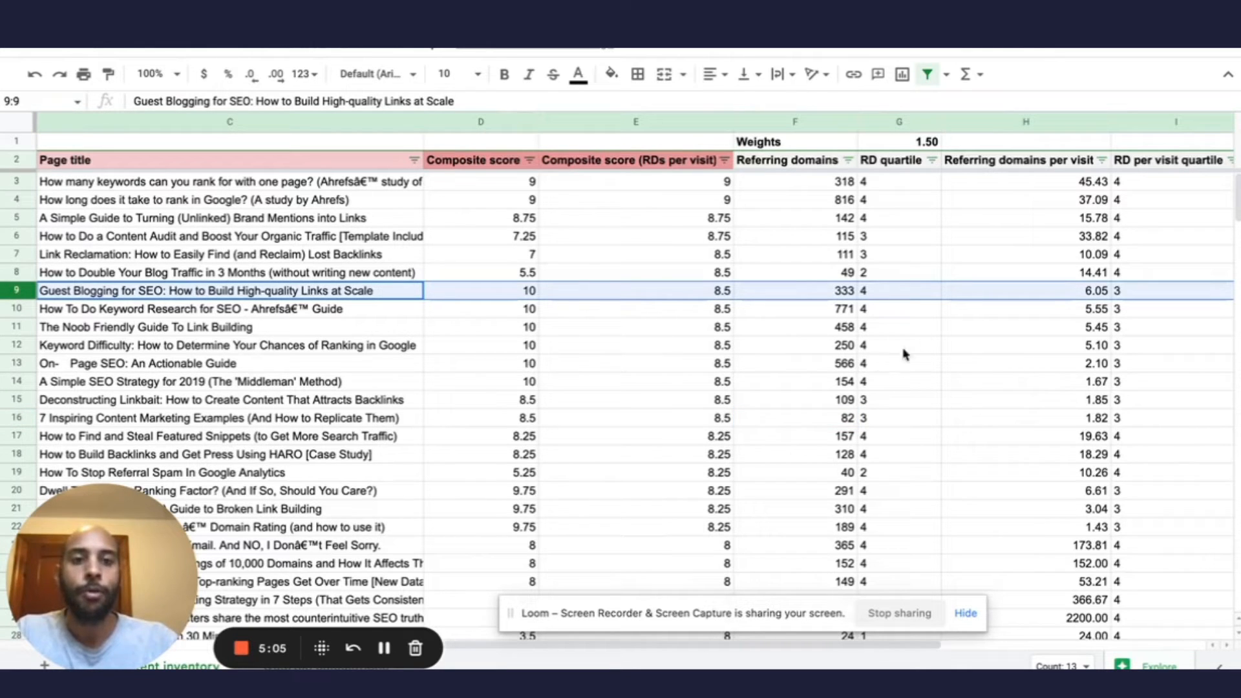
pyautogui.hscroll(3, 964, 310)
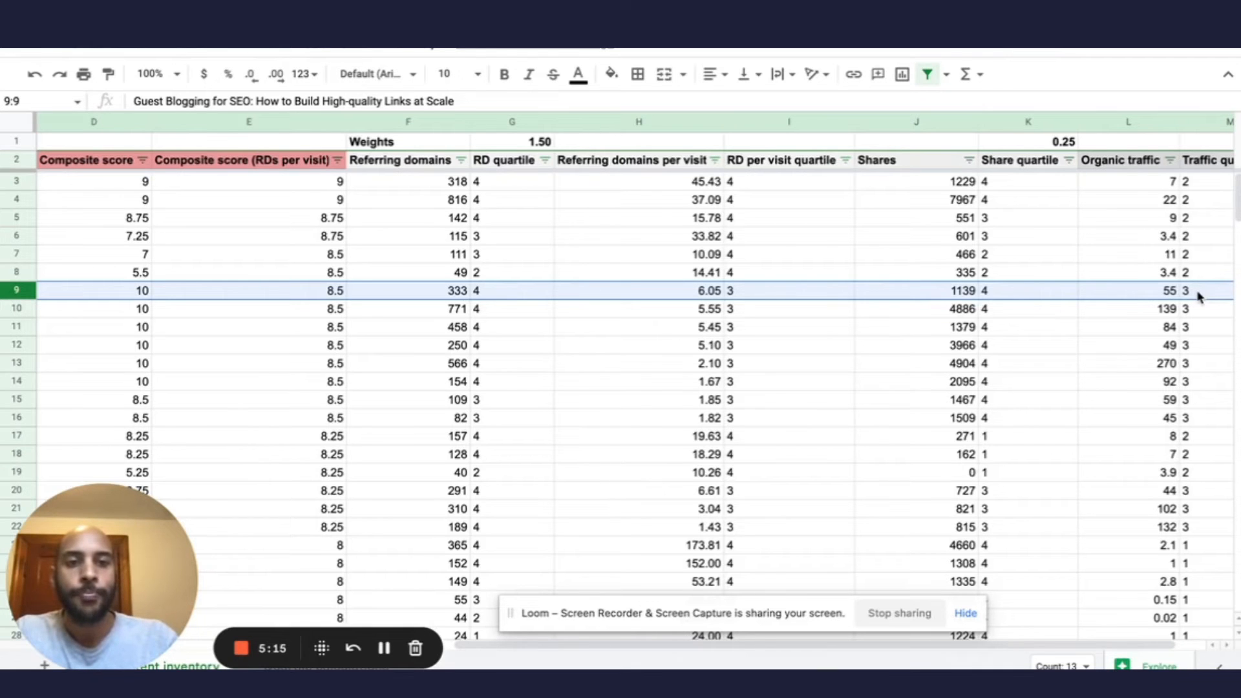
pyautogui.hscroll(-3, 1198, 296)
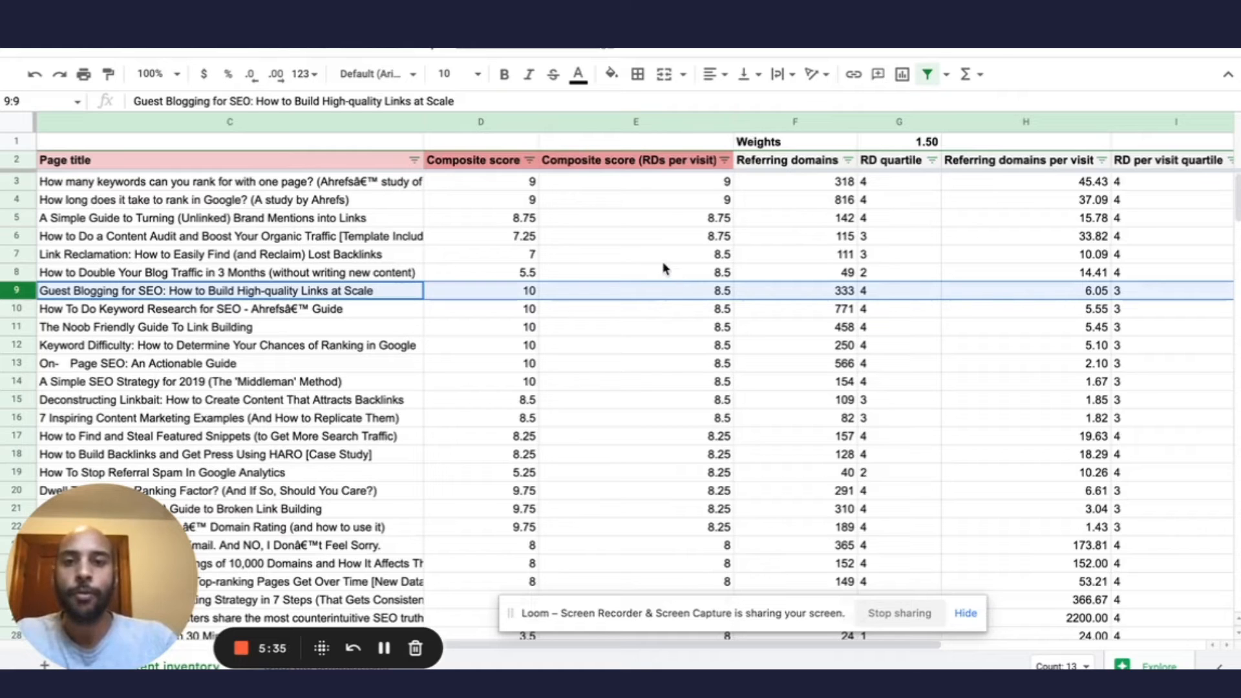
# Inspect the composite score formulas in D3 and D9 against the quartile columns, and check the publish dates in rows 9 and 10.
pyautogui.click(476, 161)
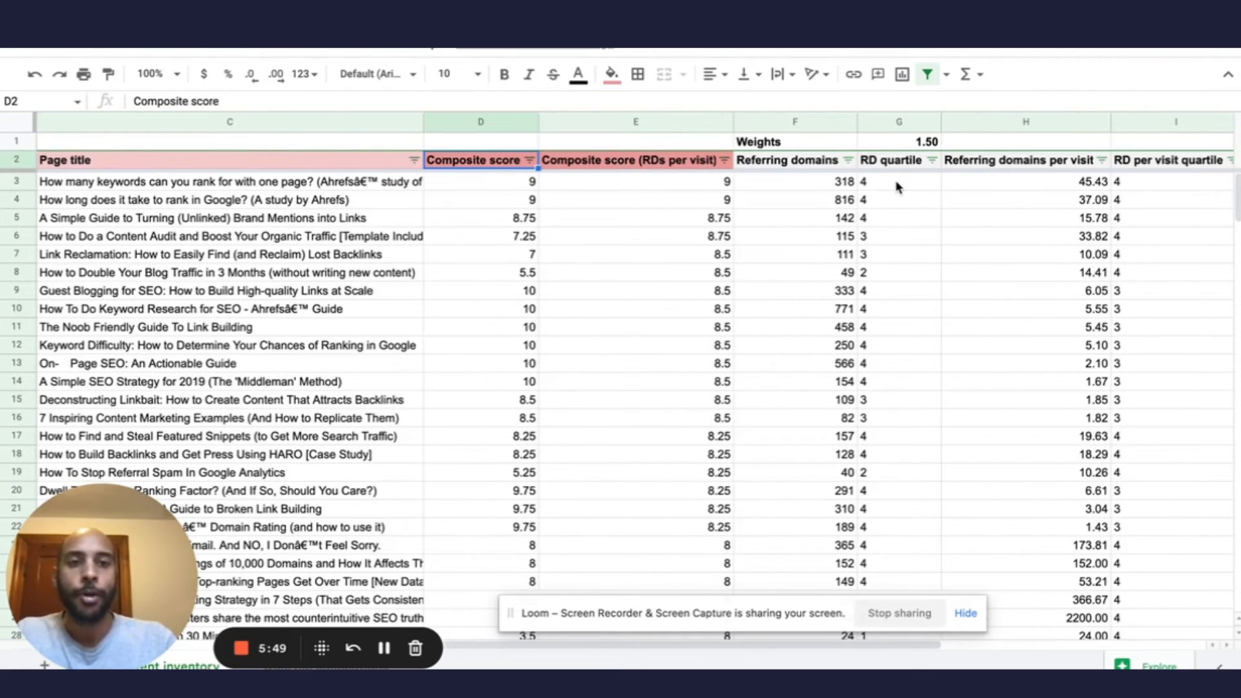
pyautogui.hscroll(5, 896, 187)
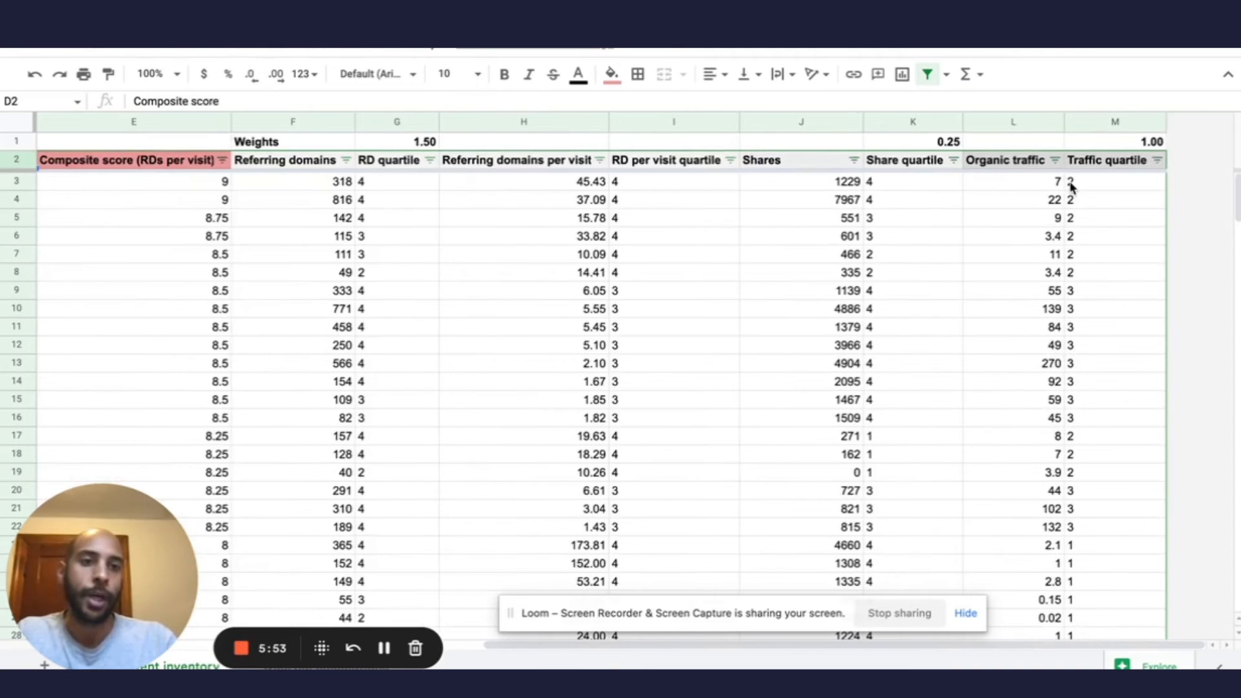
pyautogui.hscroll(-5, 1071, 188)
pyautogui.click(788, 189)
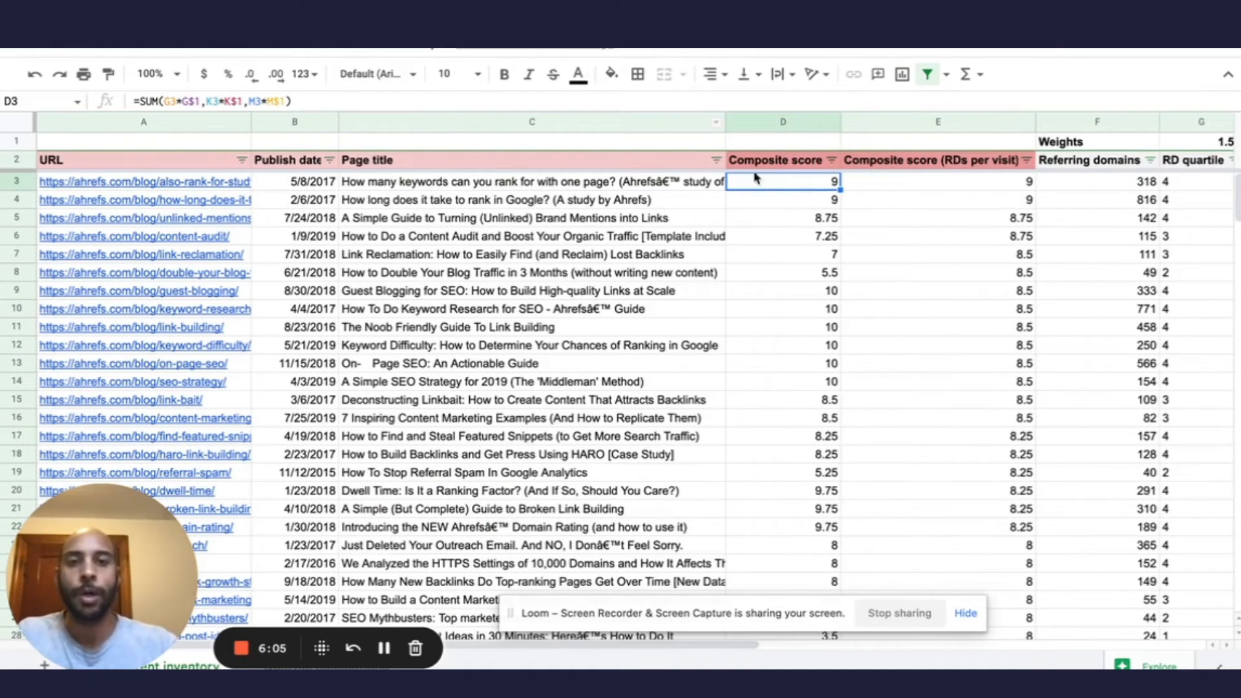
pyautogui.click(807, 298)
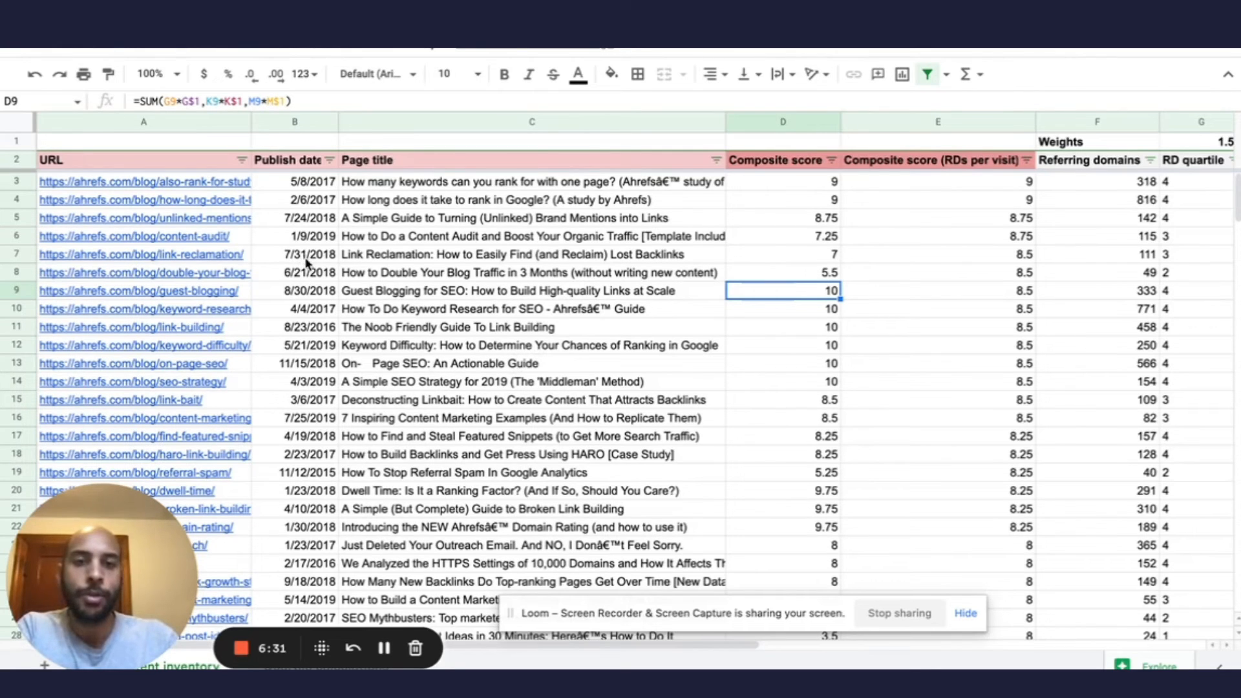
pyautogui.click(318, 296)
pyautogui.click(320, 311)
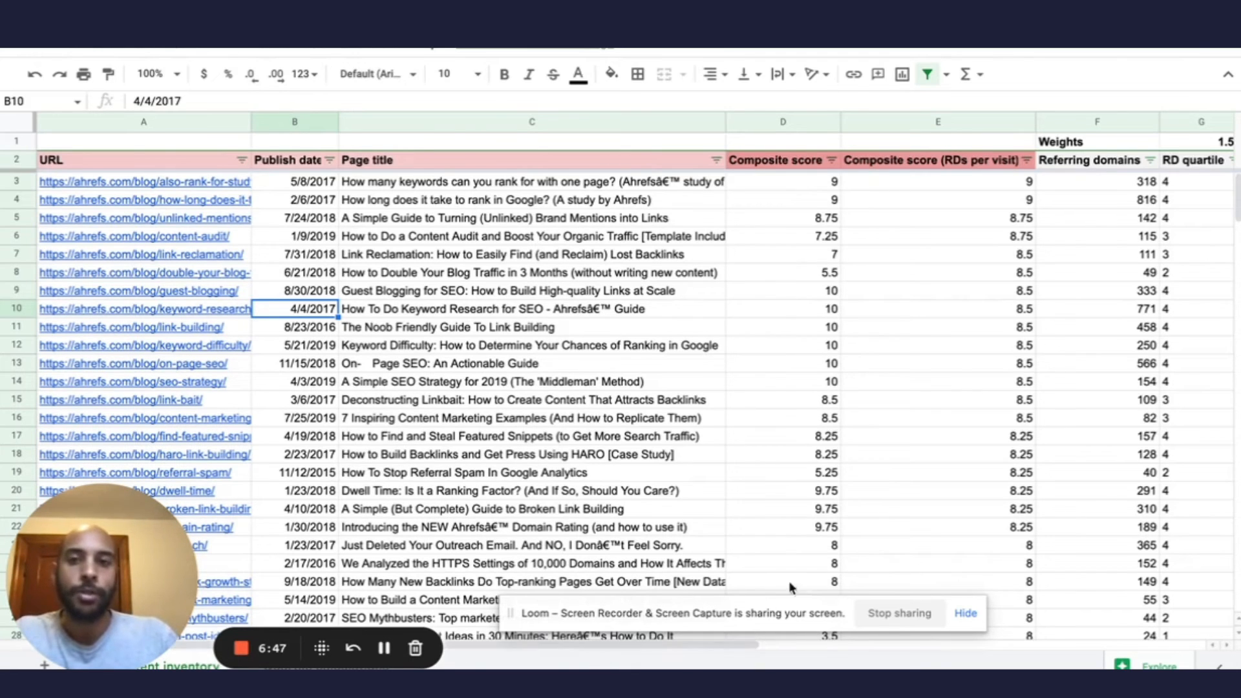
# Set the RD quartile weight in G1 to 3 and review its effect on the composite scores.
pyautogui.click(1119, 144)
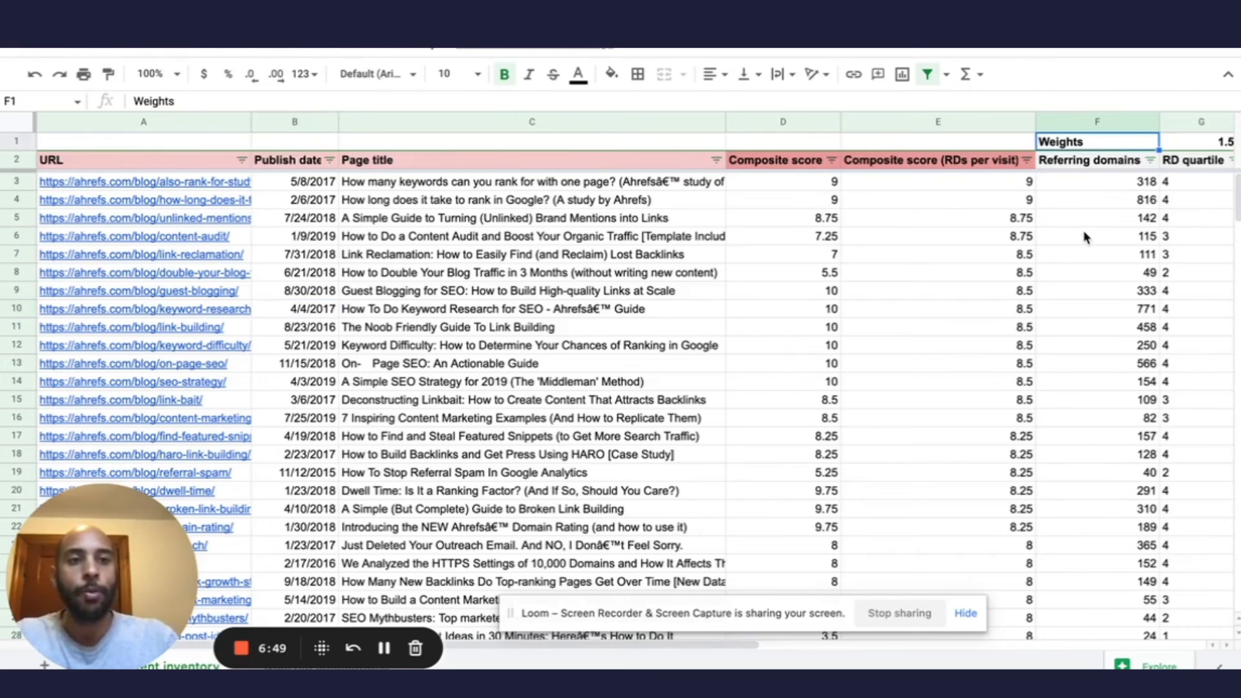
pyautogui.hscroll(10, 1083, 235)
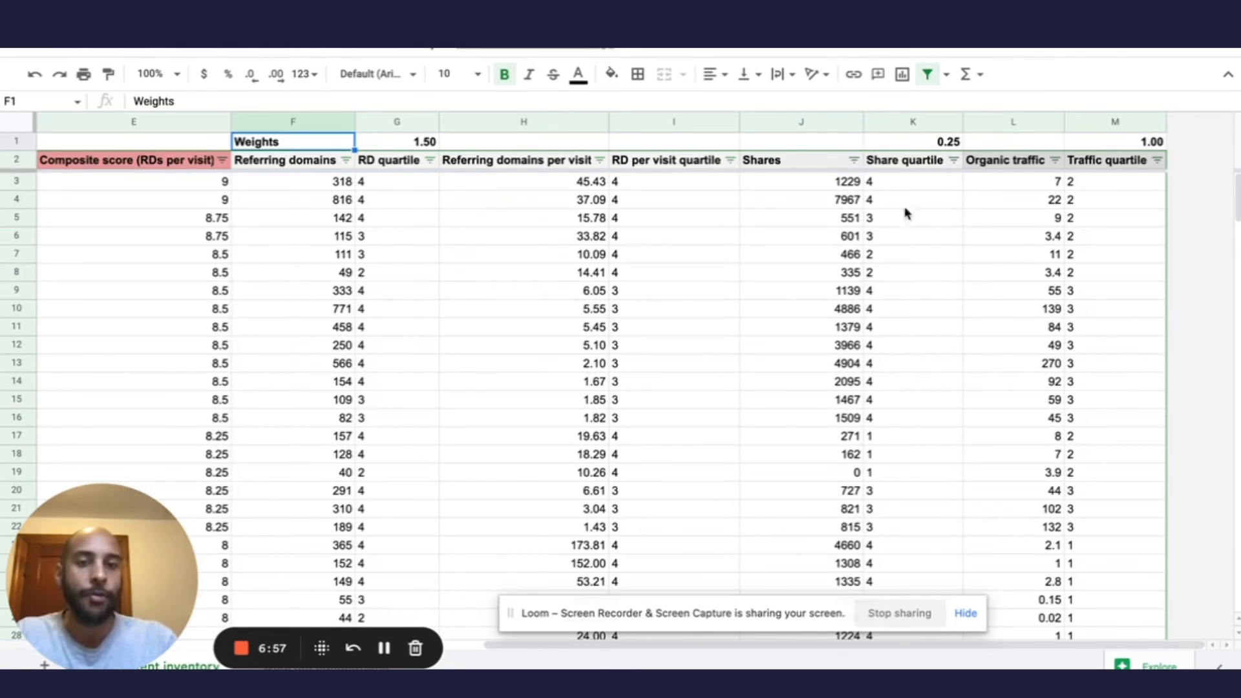
pyautogui.click(415, 146)
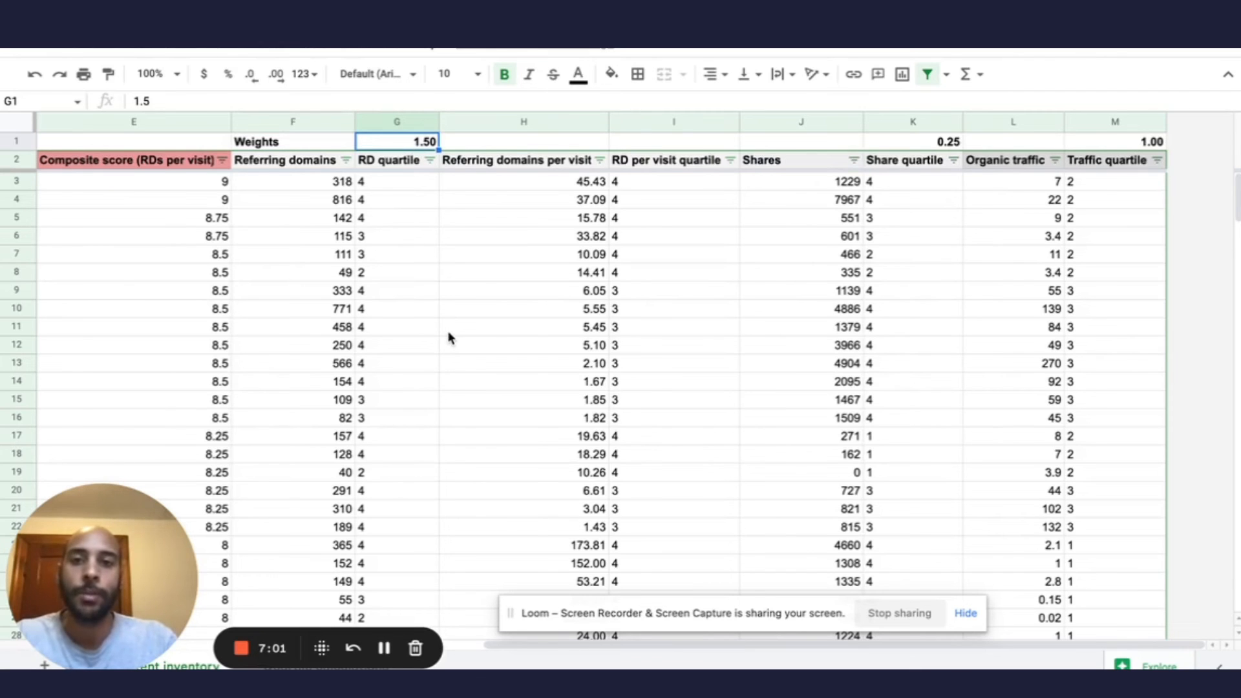
pyautogui.write('3')
pyautogui.click(402, 201)
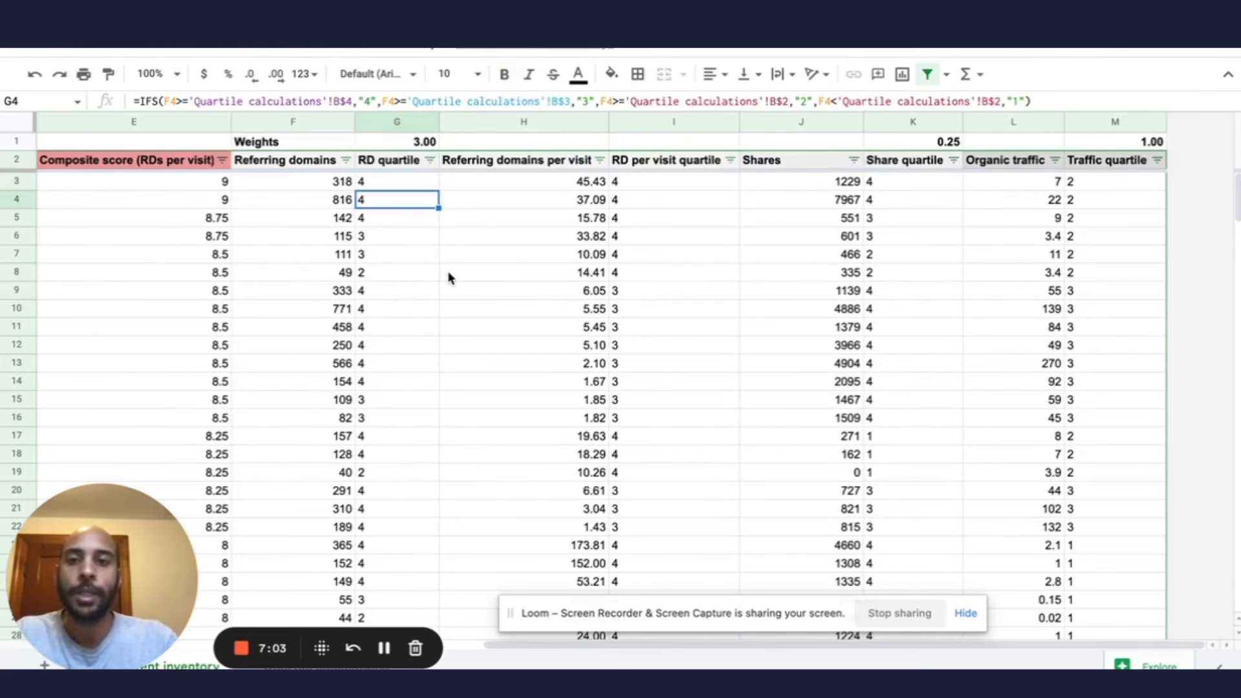
pyautogui.hscroll(-10, 451, 276)
pyautogui.hscroll(5, 450, 277)
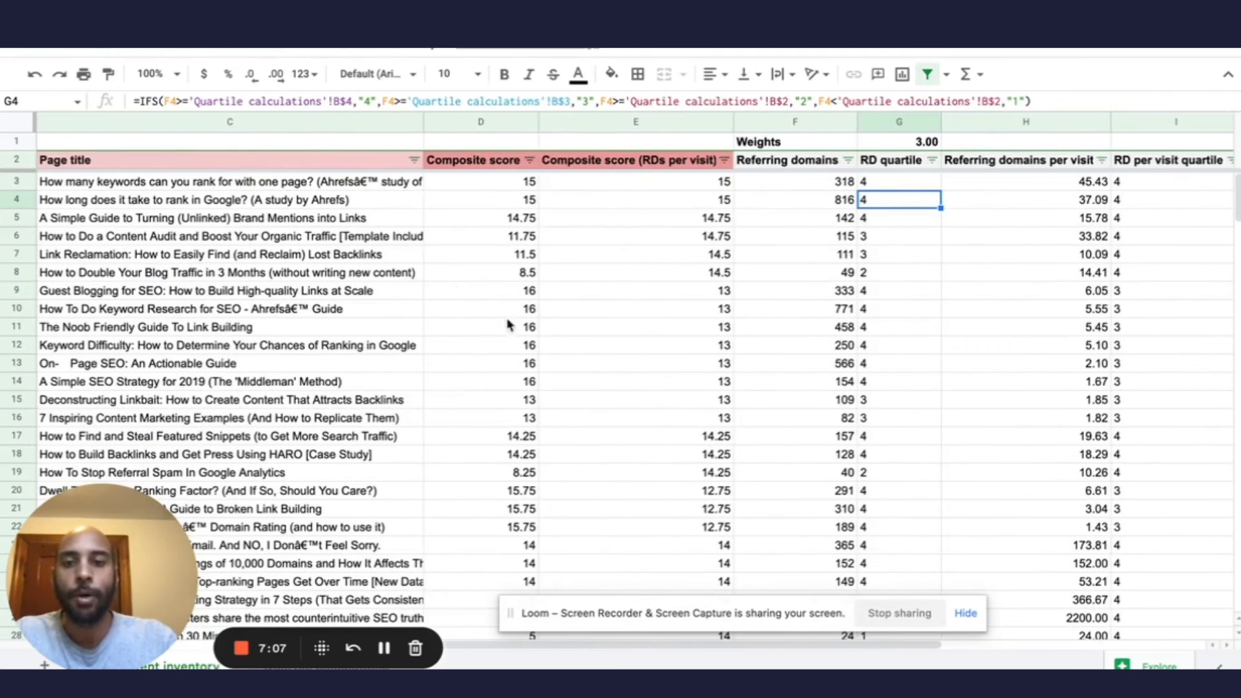
pyautogui.click(503, 222)
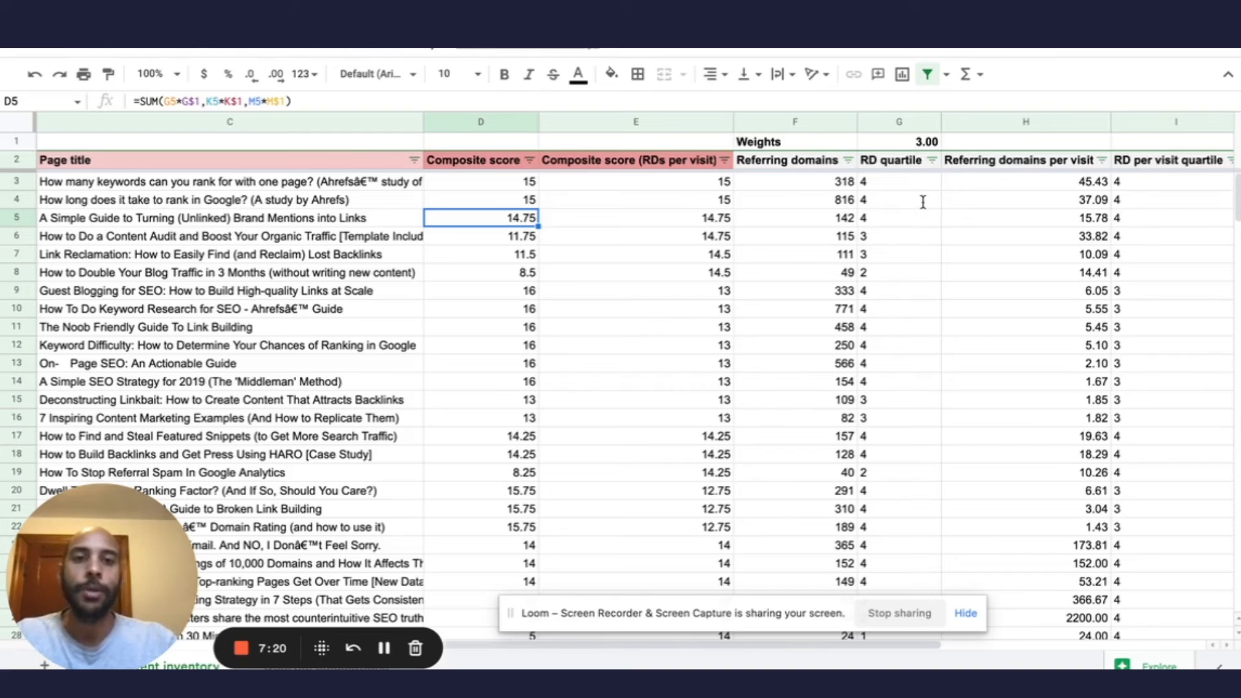
# Set the RD quartile weight in G1 to 1 and review the composite scores against the other weights.
pyautogui.click(921, 142)
pyautogui.write('1')
pyautogui.press('Return')
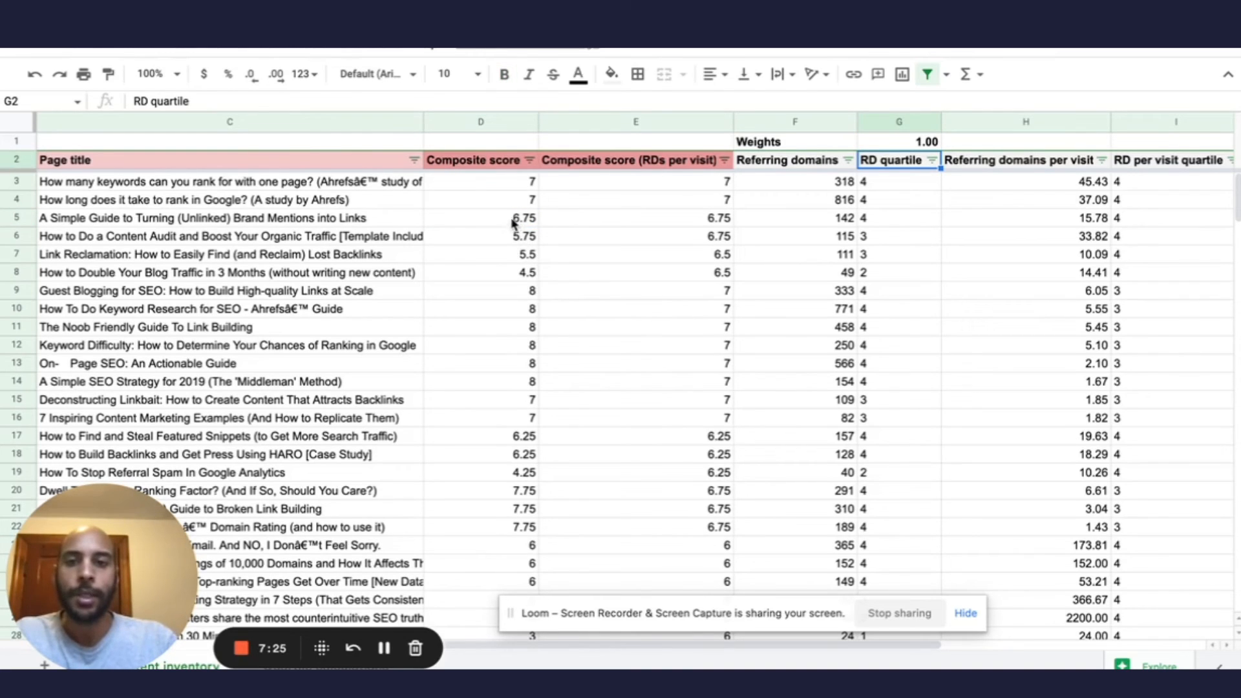
pyautogui.moveTo(513, 223); pyautogui.dragTo(527, 398)
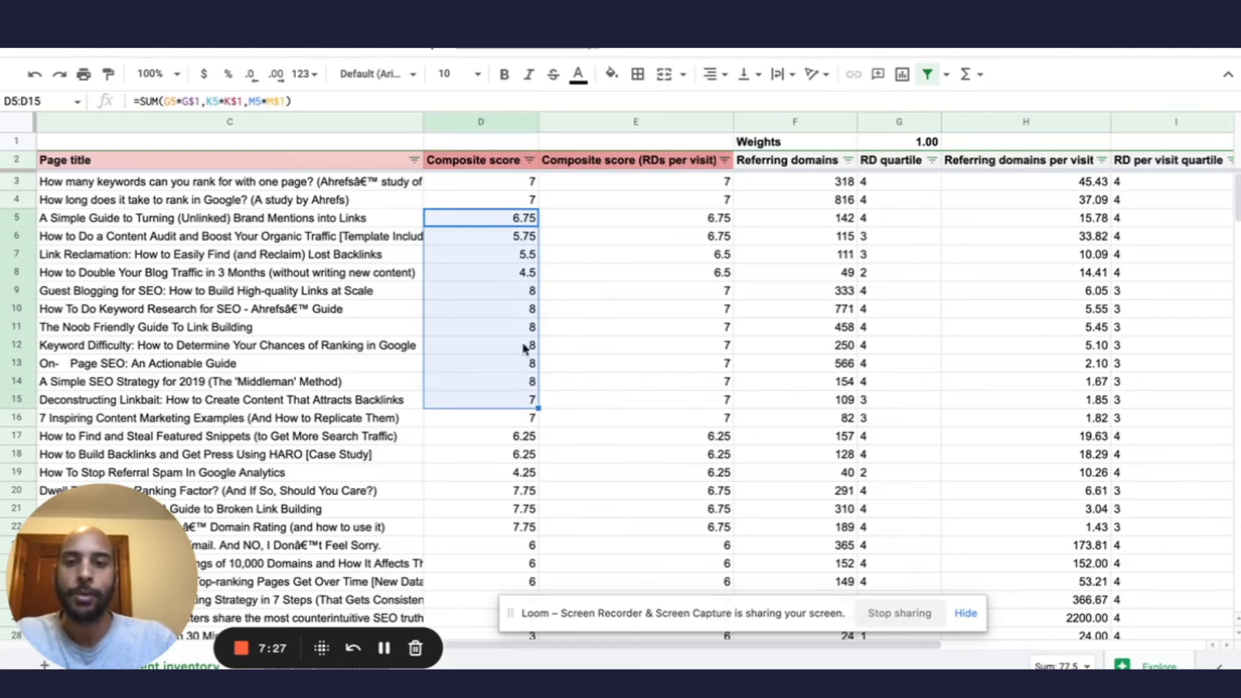
pyautogui.click(521, 299)
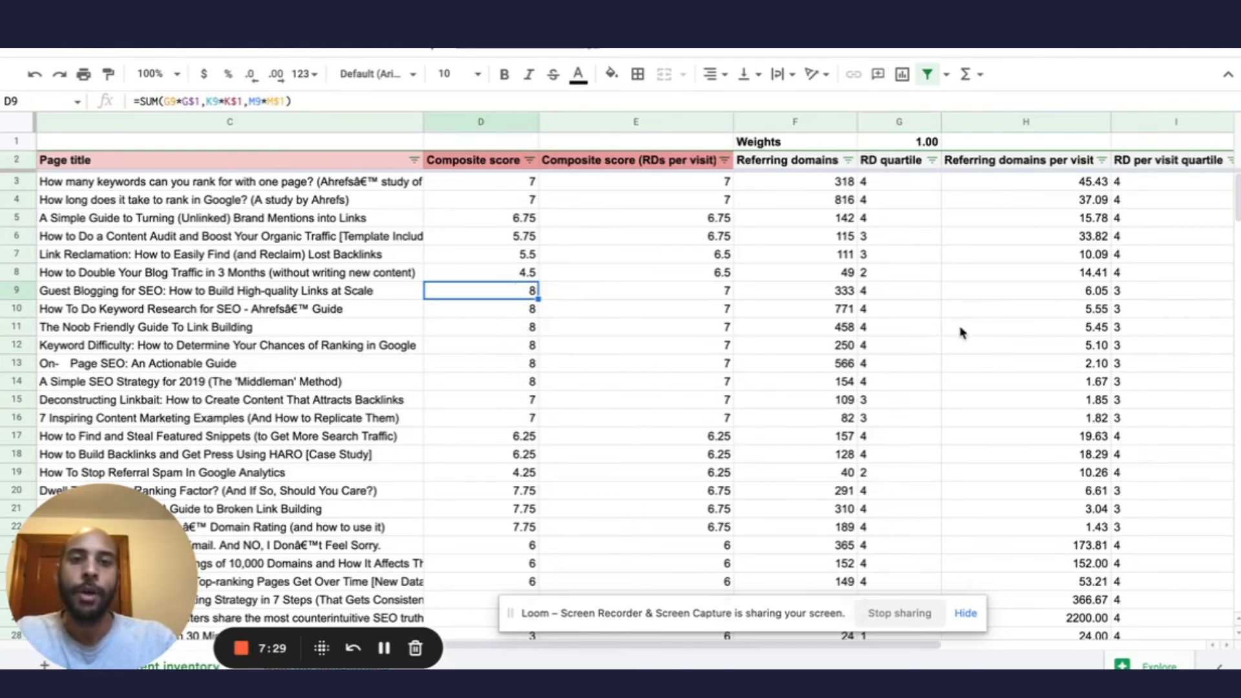
pyautogui.hscroll(5, 961, 332)
pyautogui.hscroll(-5, 932, 331)
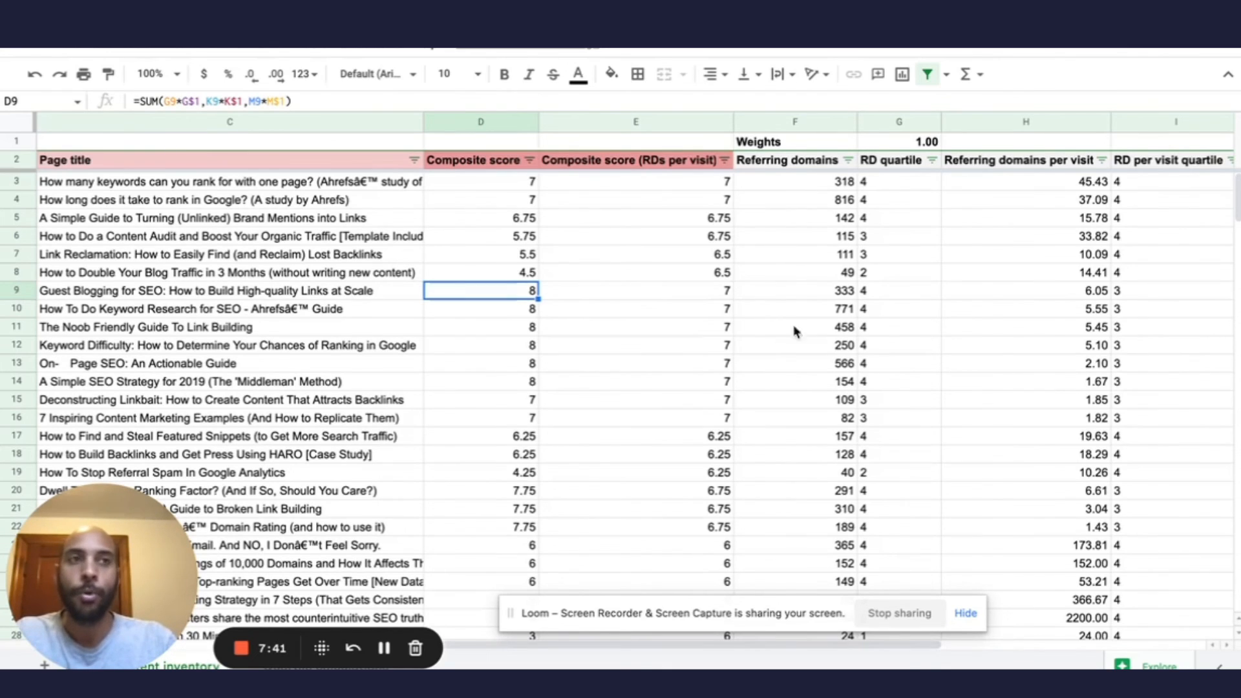
pyautogui.hscroll(5, 1005, 330)
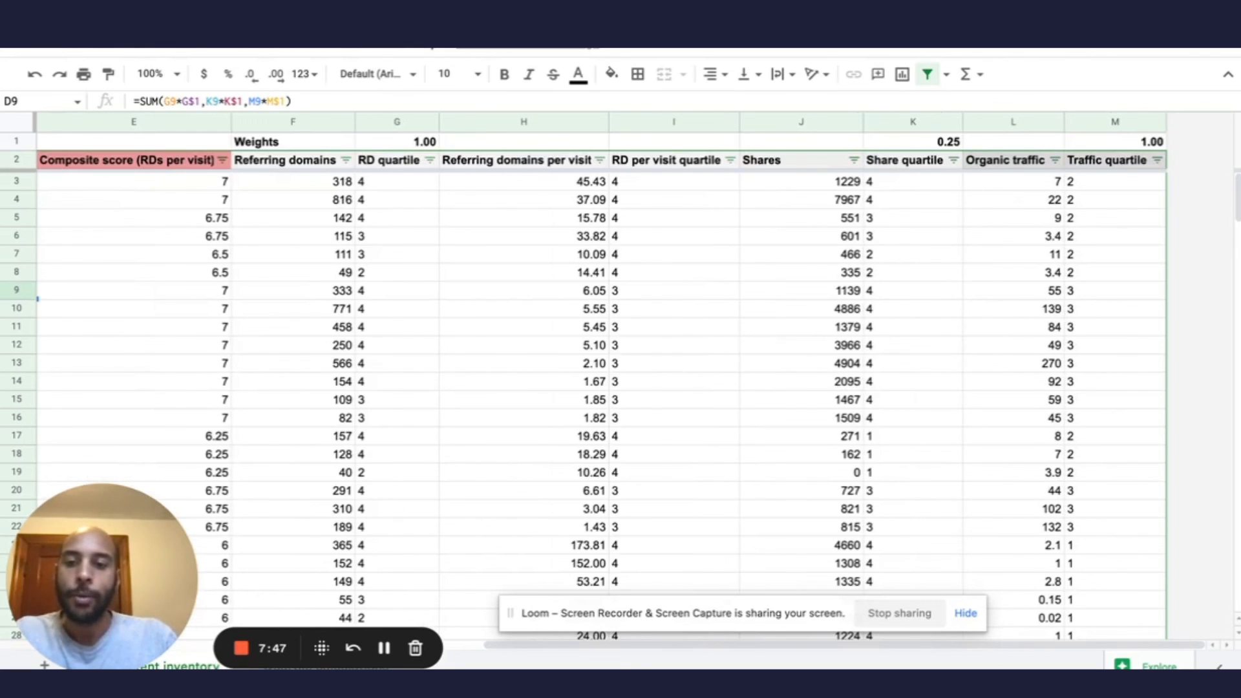
# Open the quartile calculations sheet and examine the data range used by the Q1 referring domains formula in B2.
pyautogui.click(351, 666)
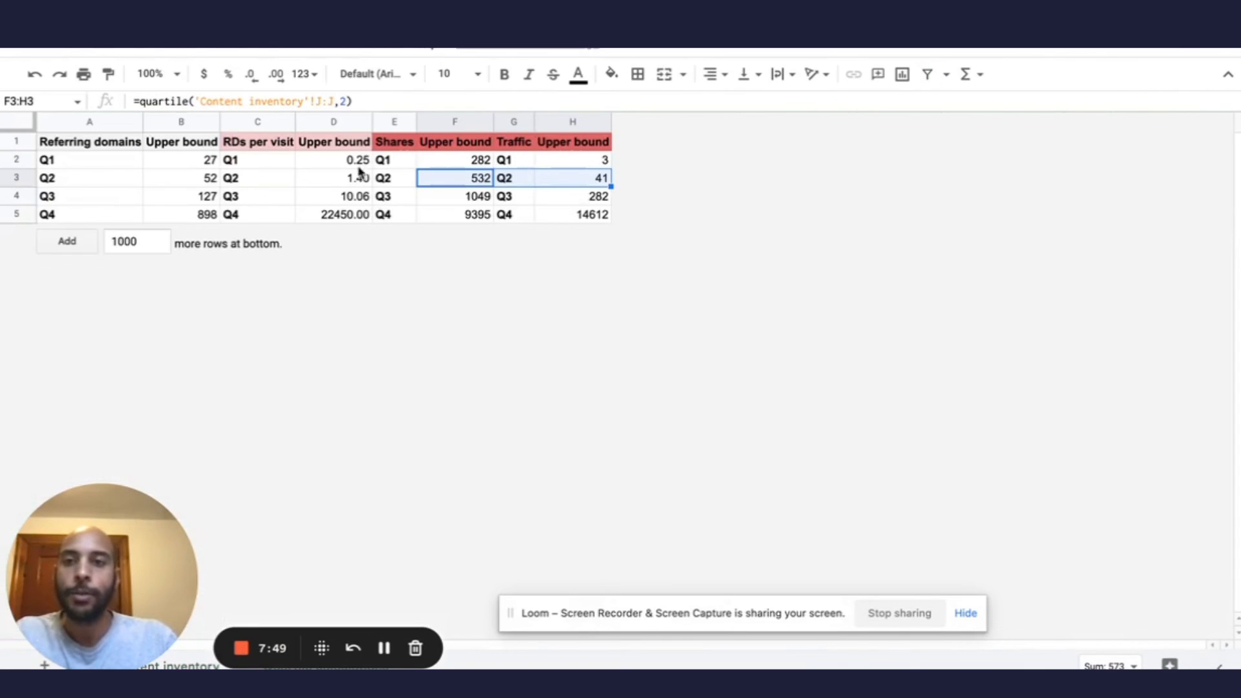
pyautogui.click(176, 164)
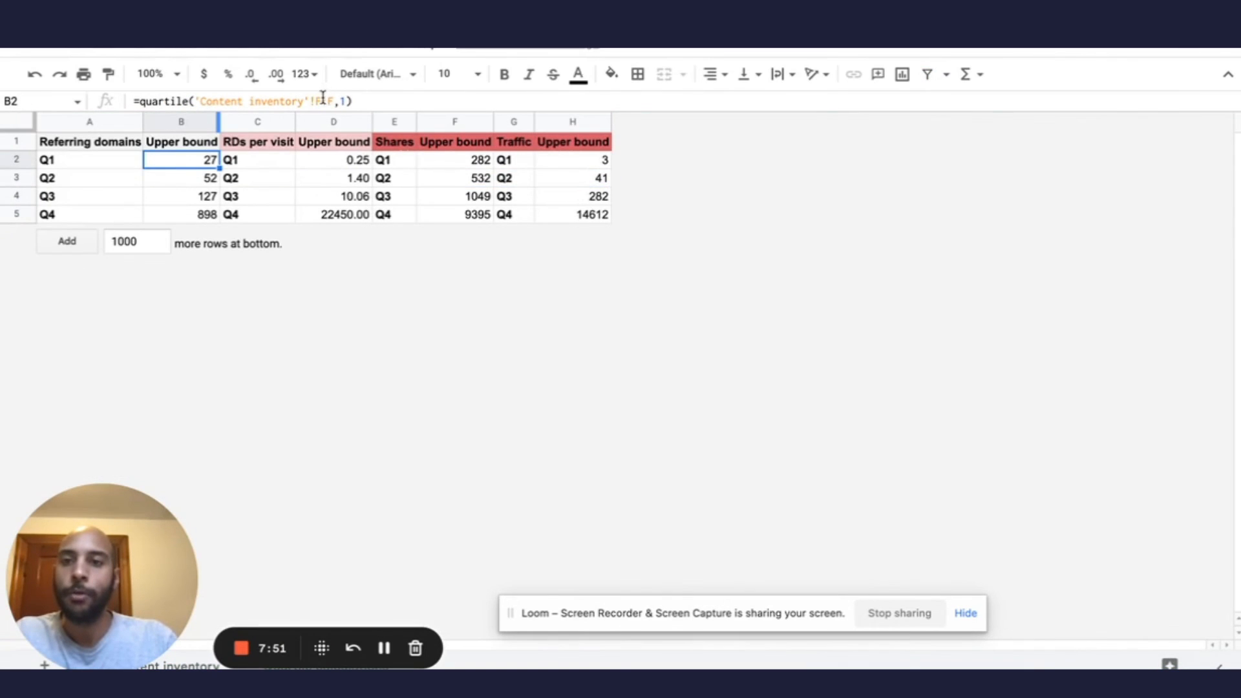
pyautogui.click(195, 102)
pyautogui.moveTo(196, 101); pyautogui.dragTo(328, 102)
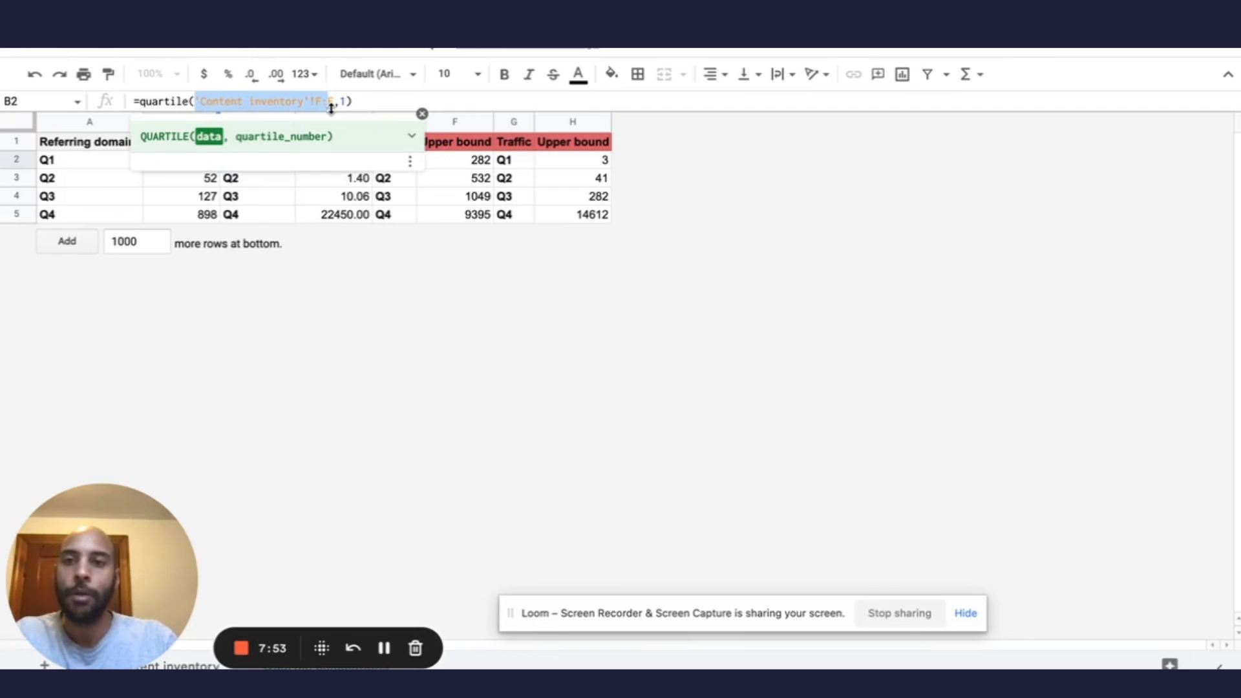
pyautogui.press('Escape')
pyautogui.click(92, 182)
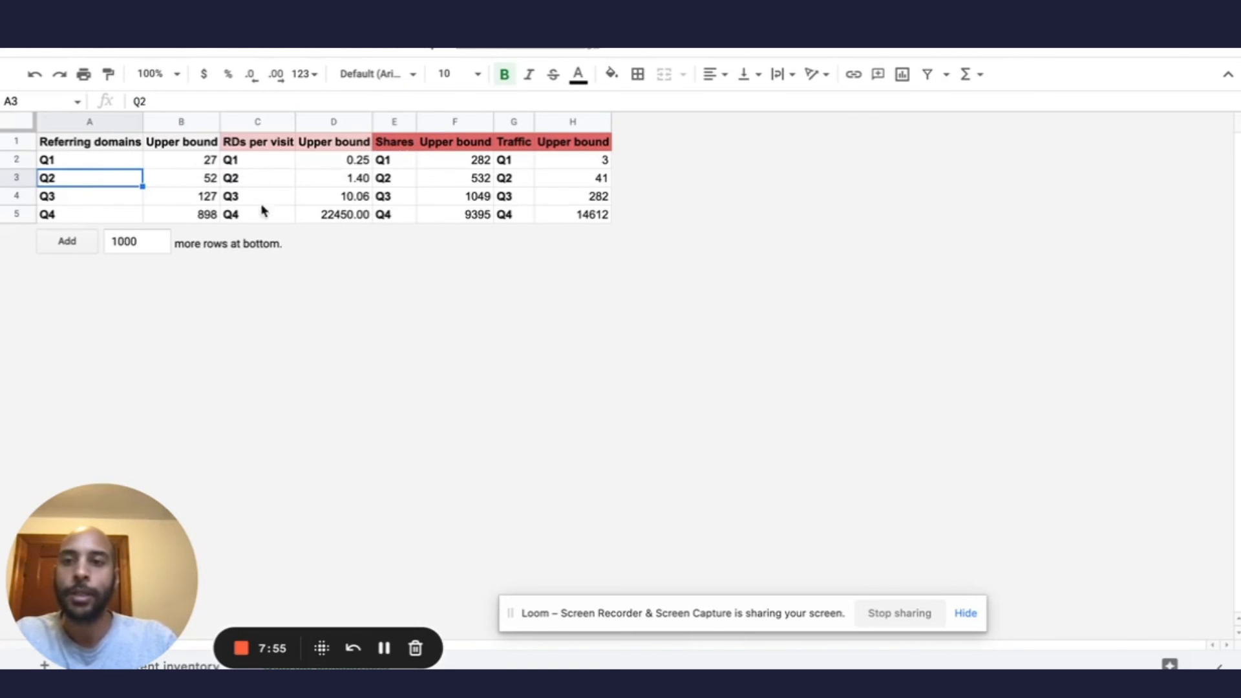